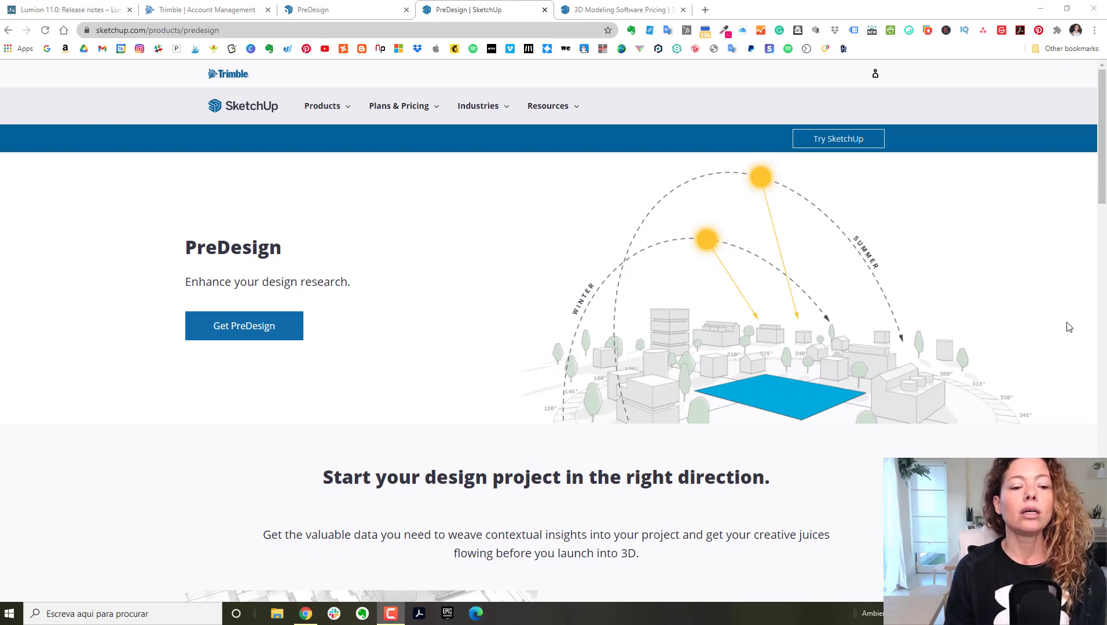
# Step: Switch to the PreDesign browser tab to show the Your Studies list of six studies
pyautogui.scroll(-5, 751, 383)
pyautogui.scroll(-13, 662, 388)
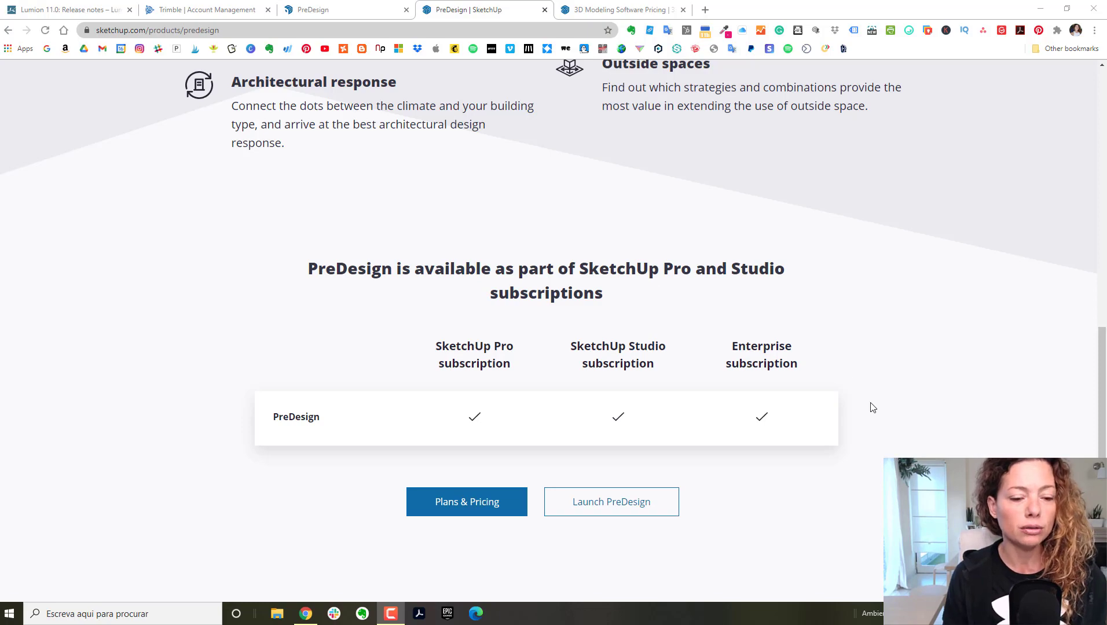
pyautogui.scroll(12, 906, 400)
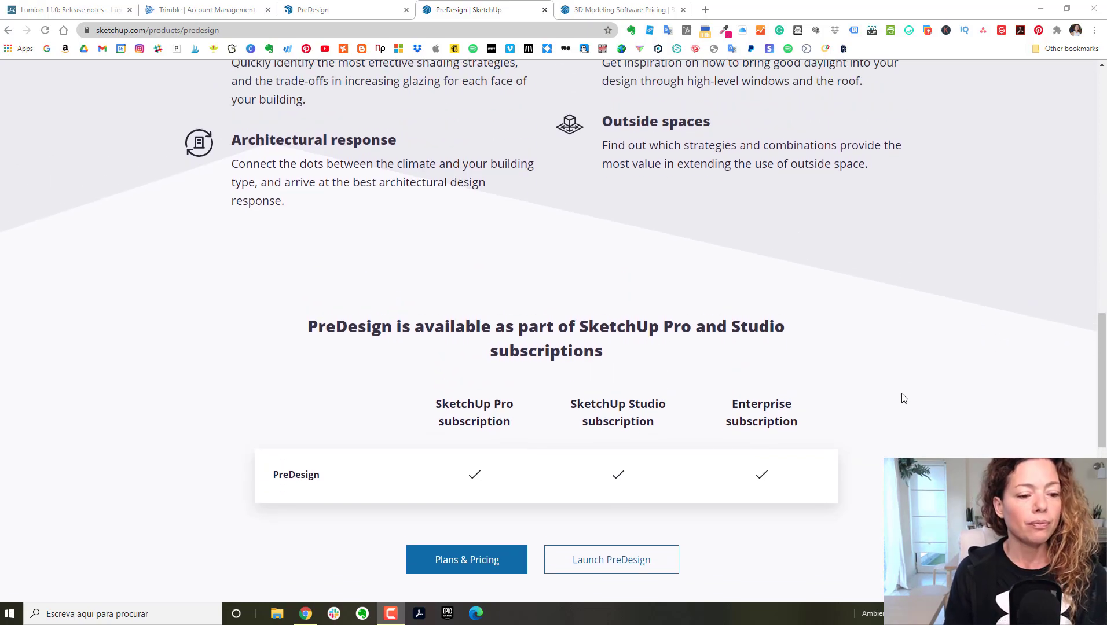
pyautogui.scroll(7, 904, 398)
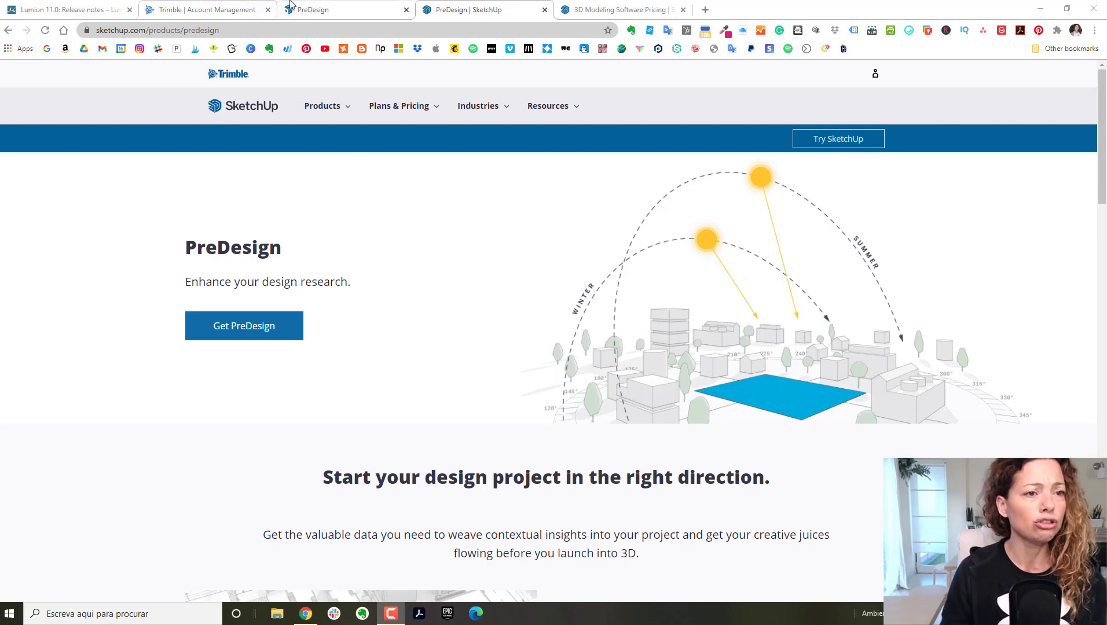
pyautogui.click(340, 7)
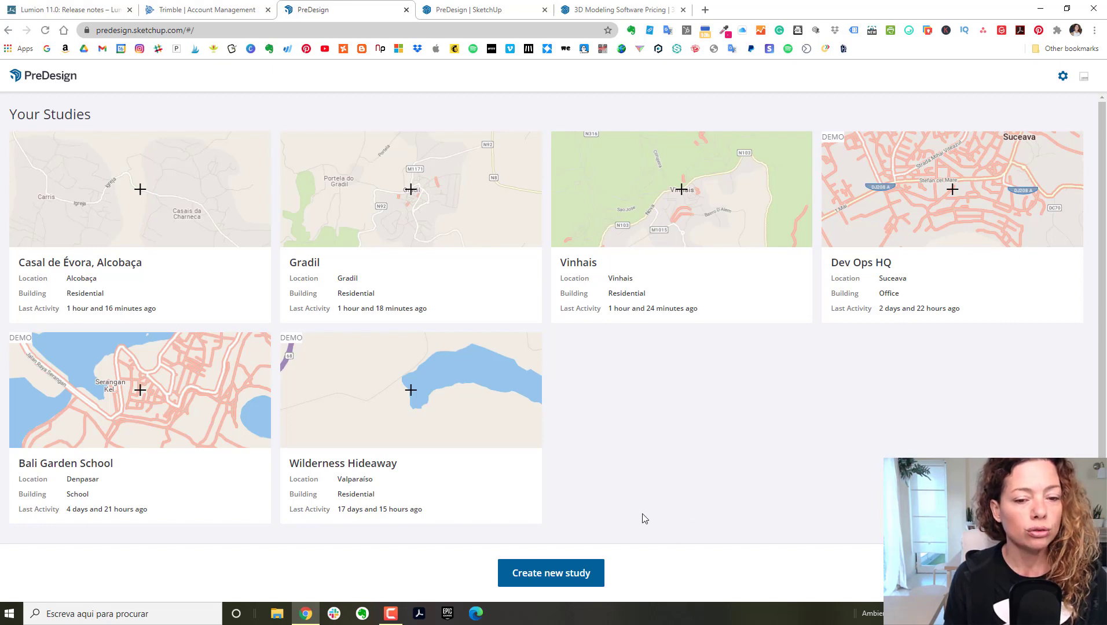
# Step: Create a new Residential study named 'test' and continue to the site-location step
pyautogui.click(576, 572)
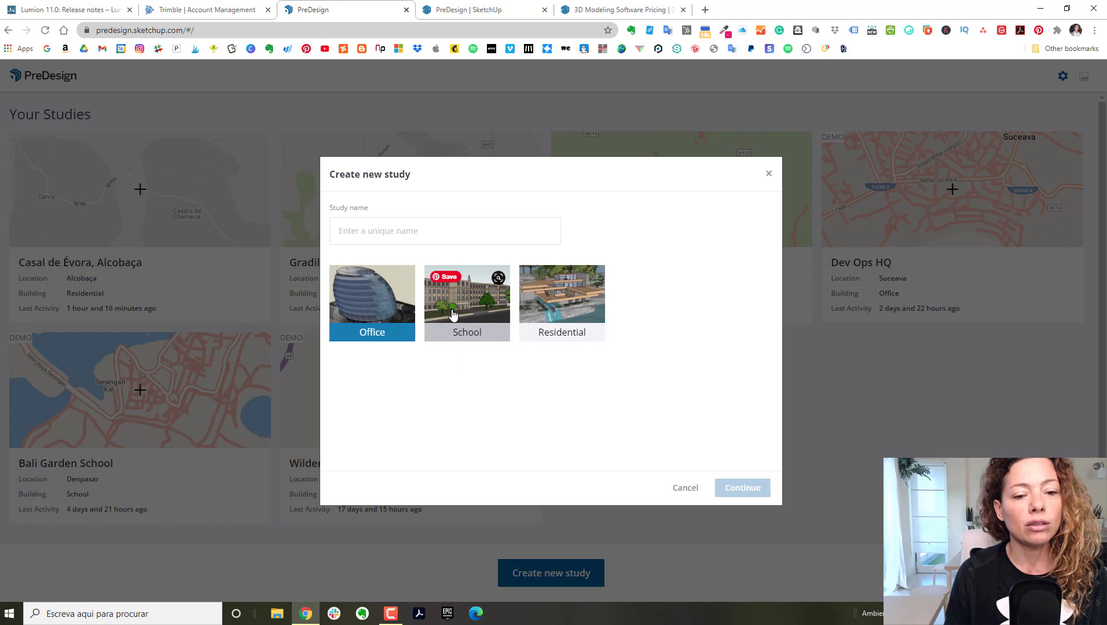
pyautogui.click(562, 296)
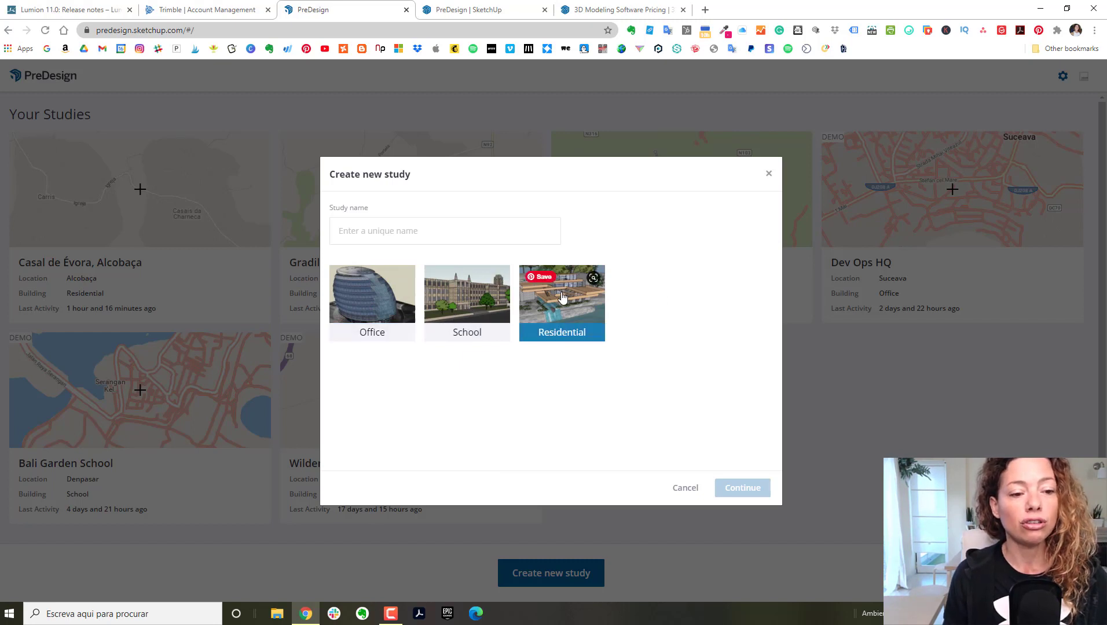
pyautogui.click(464, 228)
pyautogui.write('t')
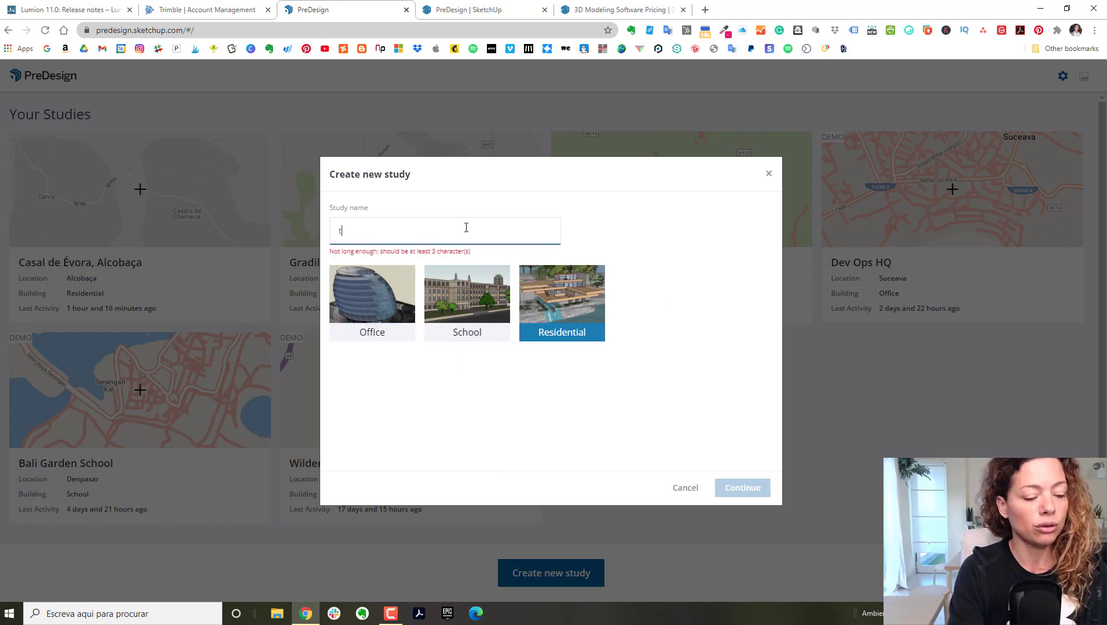
pyautogui.write('est')
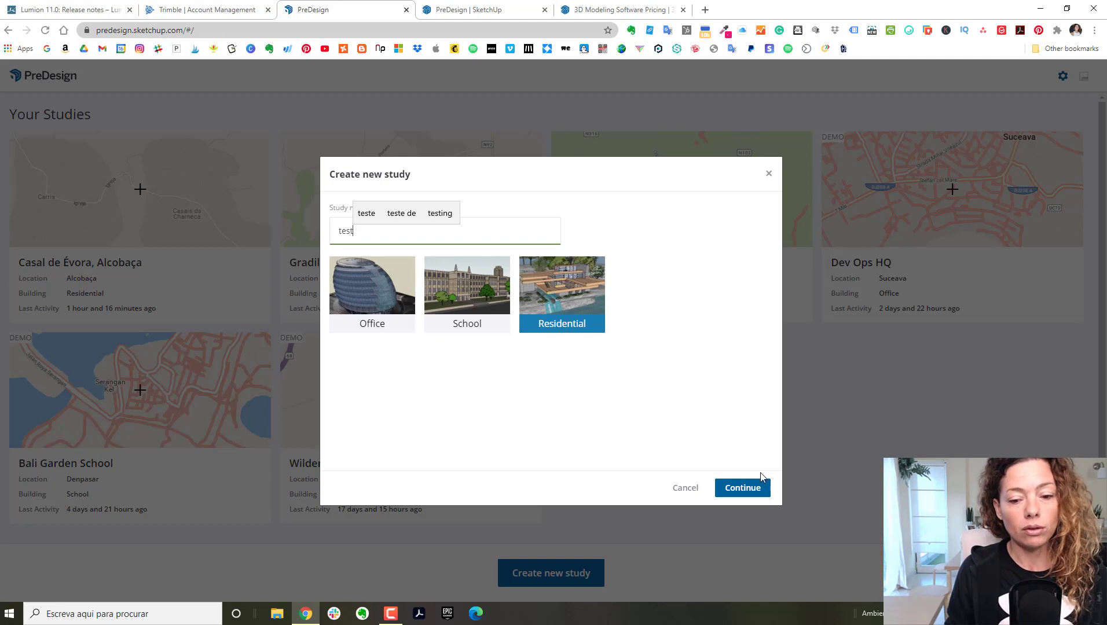
pyautogui.click(744, 485)
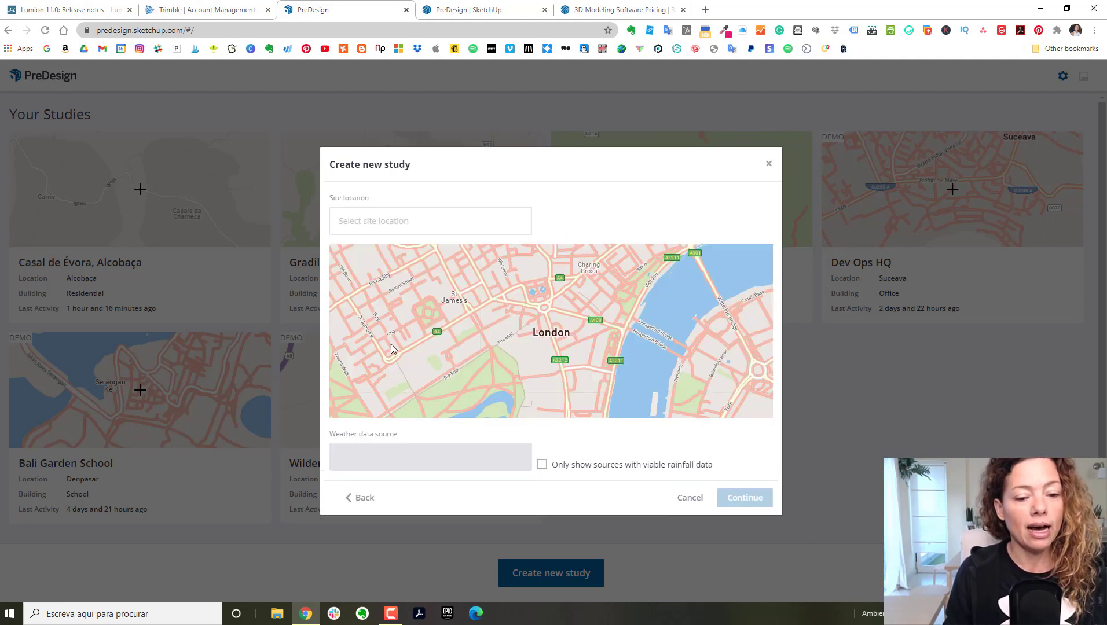
# Step: Close the Create new study dialog from the site-location step without entering a location
pyautogui.click(372, 224)
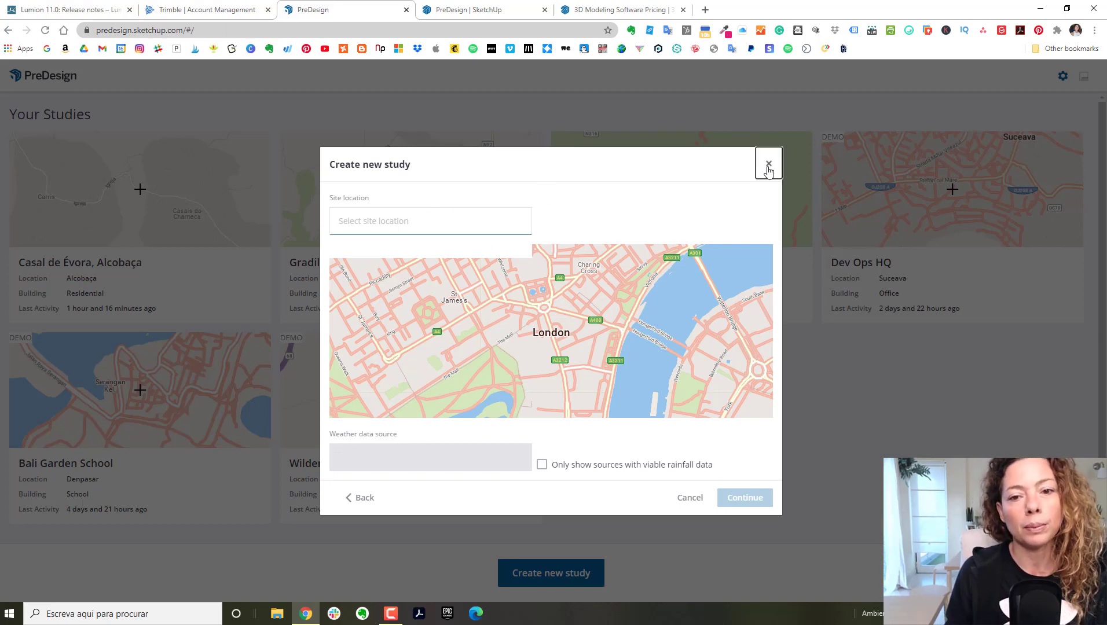
pyautogui.click(768, 164)
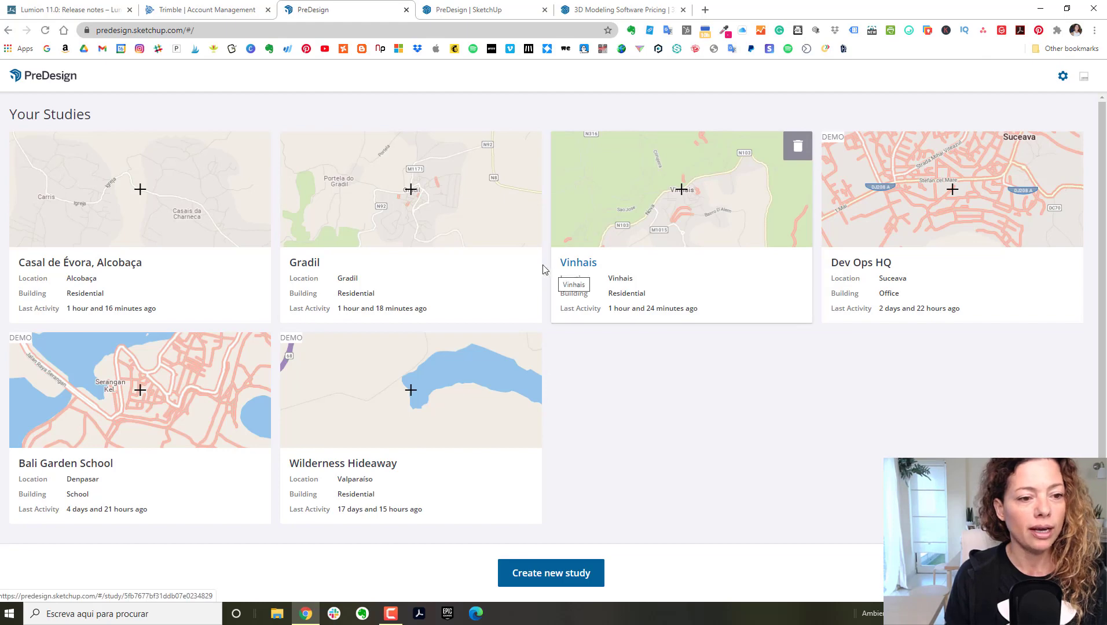
# Step: Open the Gradil study card to see its hot mediterranean four-season overview
pyautogui.click(377, 241)
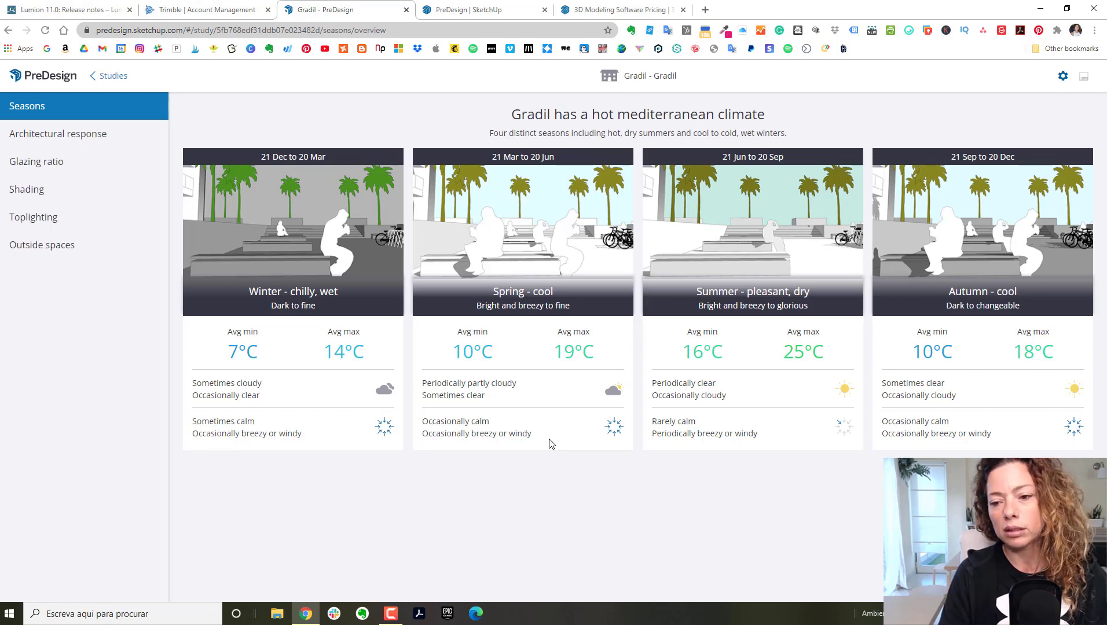
# Step: Open Gradil's Architectural response page down to the yearly chart led by Bring the outside in (39%)
pyautogui.click(82, 139)
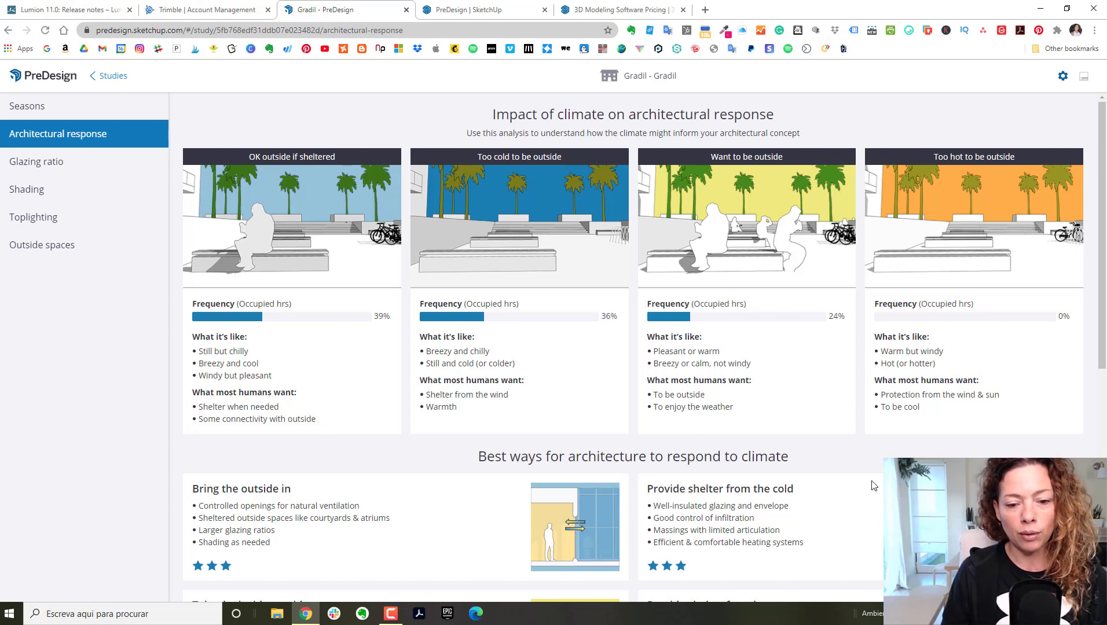
pyautogui.scroll(-3, 708, 441)
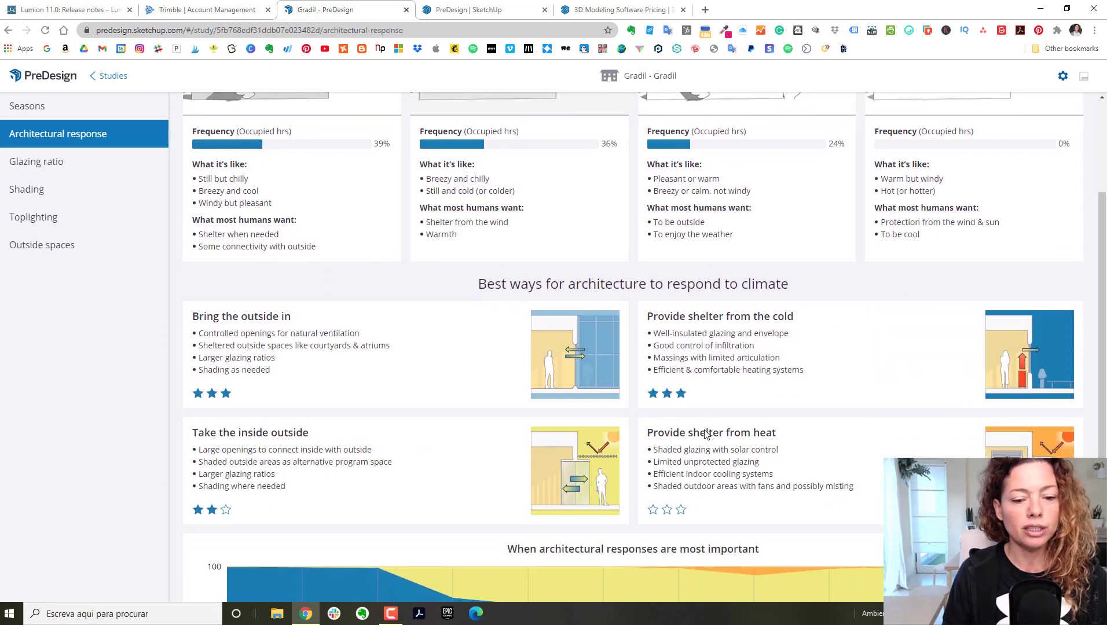
pyautogui.scroll(-1, 706, 435)
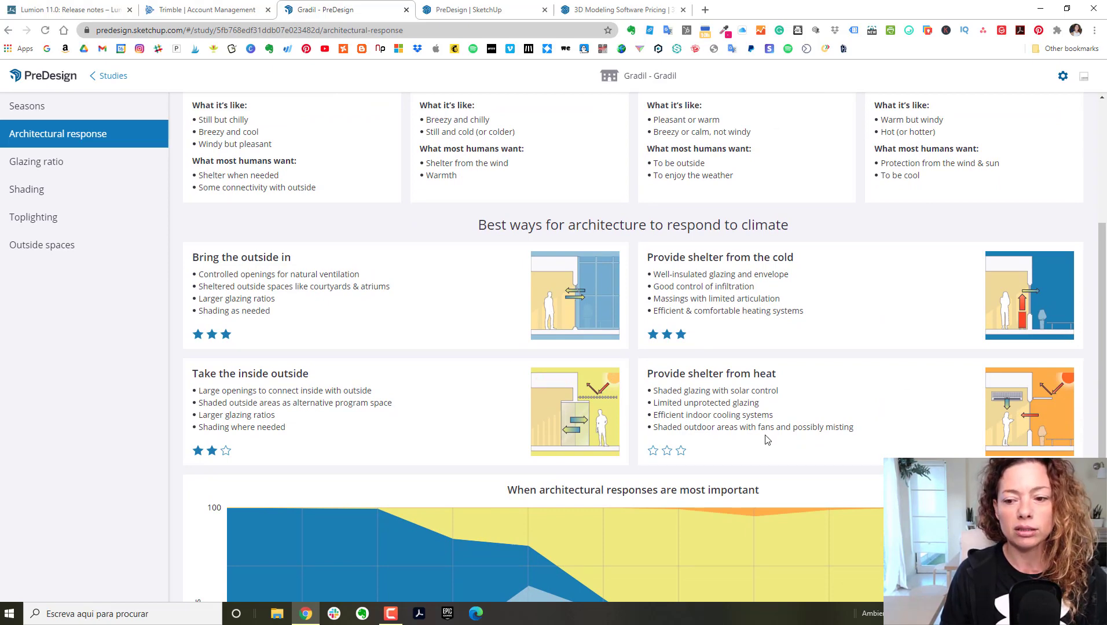
pyautogui.scroll(-3, 784, 472)
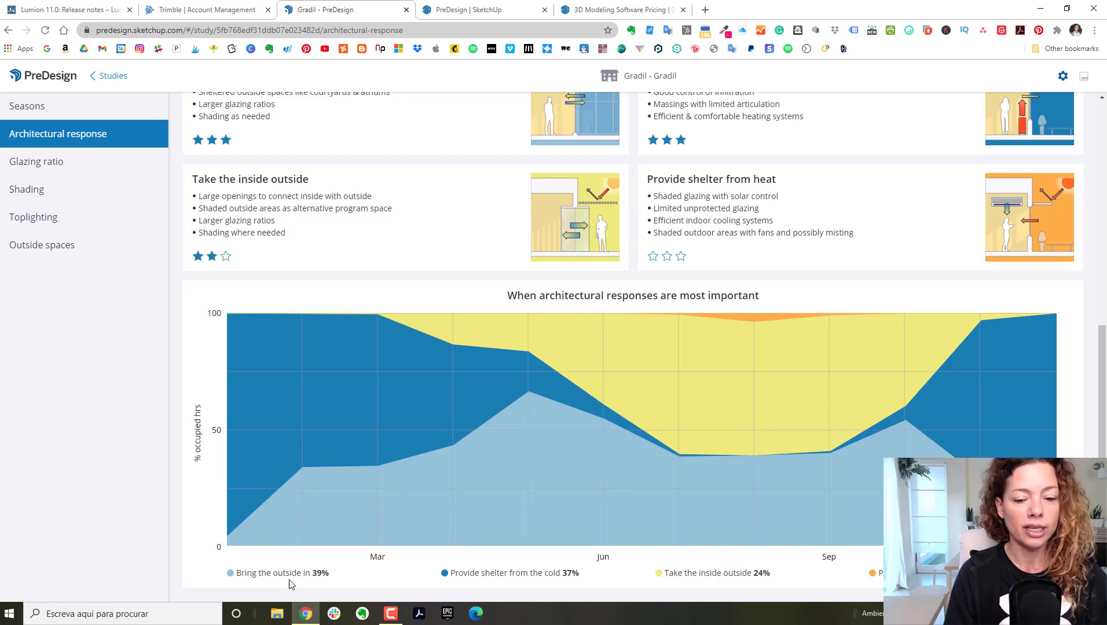
# Step: Review the Glazing ratio page for the North facade: low heat loss, negligible heat-gain impact
pyautogui.click(37, 165)
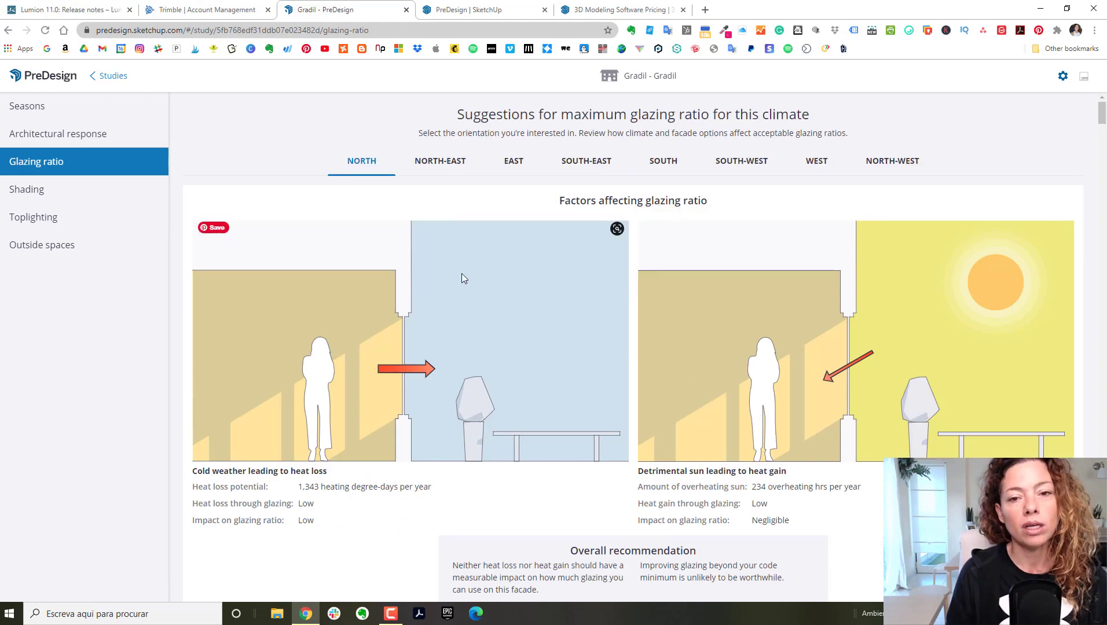
pyautogui.scroll(-8, 538, 298)
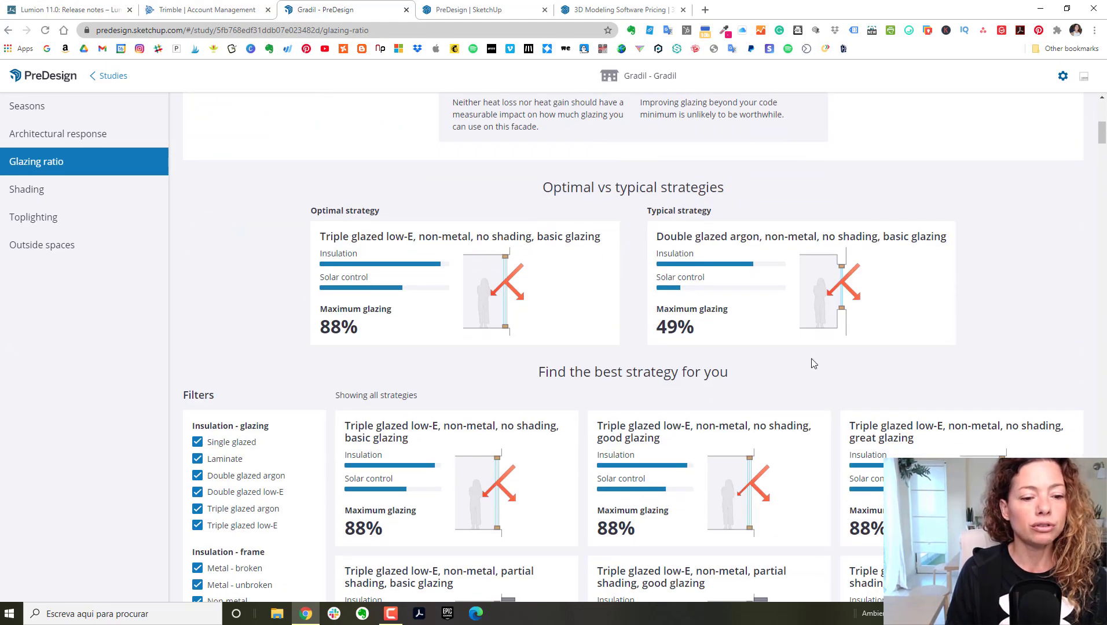
pyautogui.scroll(-3, 808, 363)
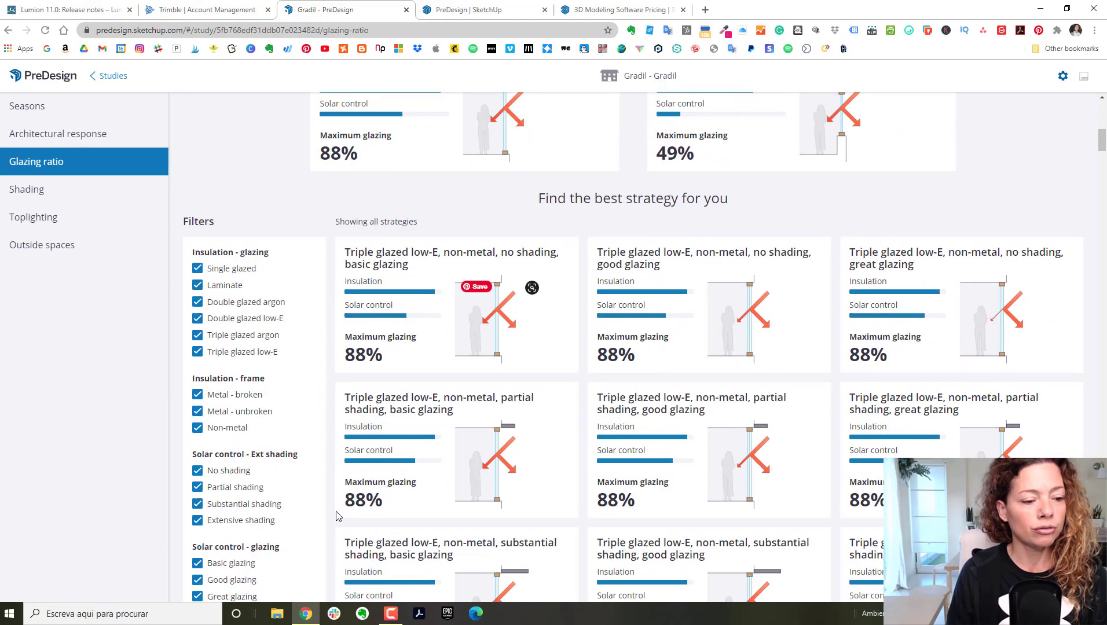
pyautogui.scroll(-8, 550, 474)
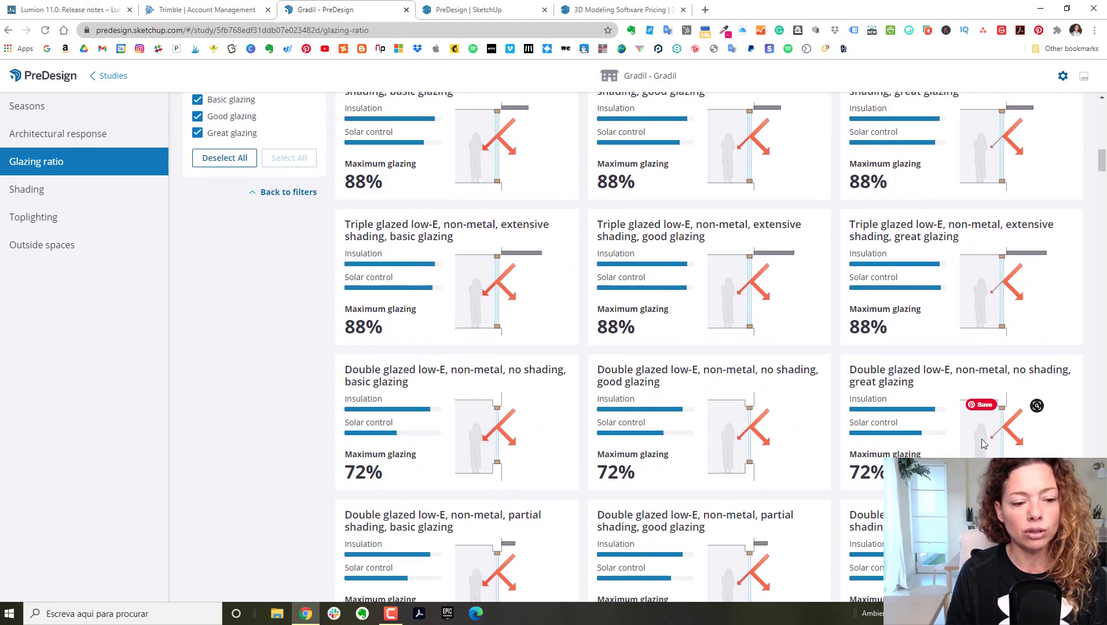
pyautogui.scroll(-16, 982, 438)
pyautogui.scroll(-15, 980, 442)
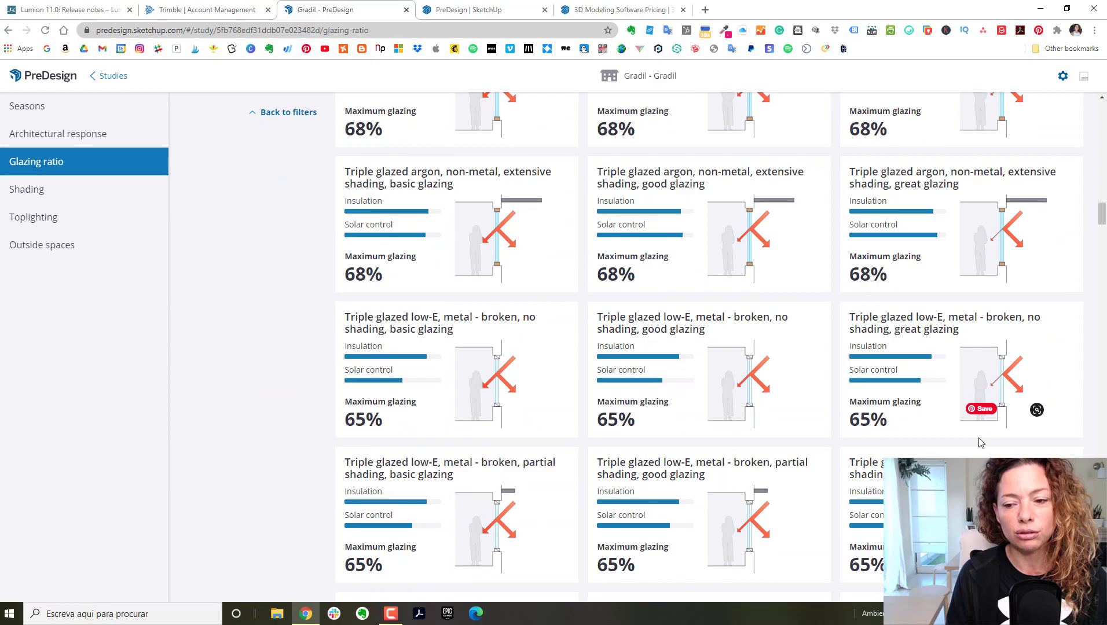
pyautogui.scroll(8, 977, 442)
pyautogui.scroll(20, 976, 437)
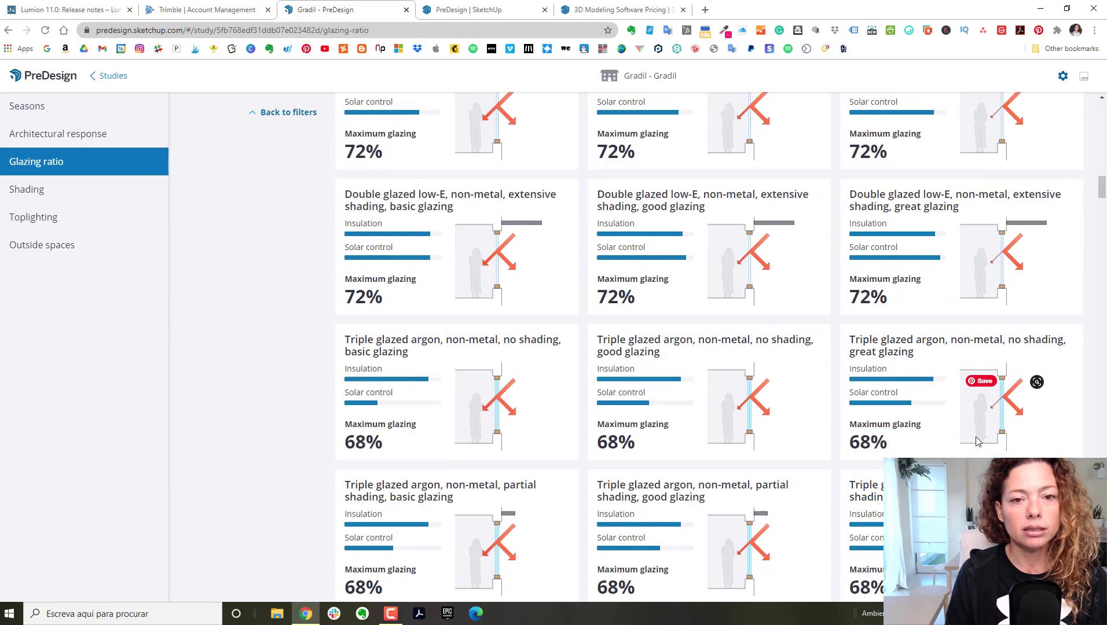
pyautogui.scroll(9, 972, 438)
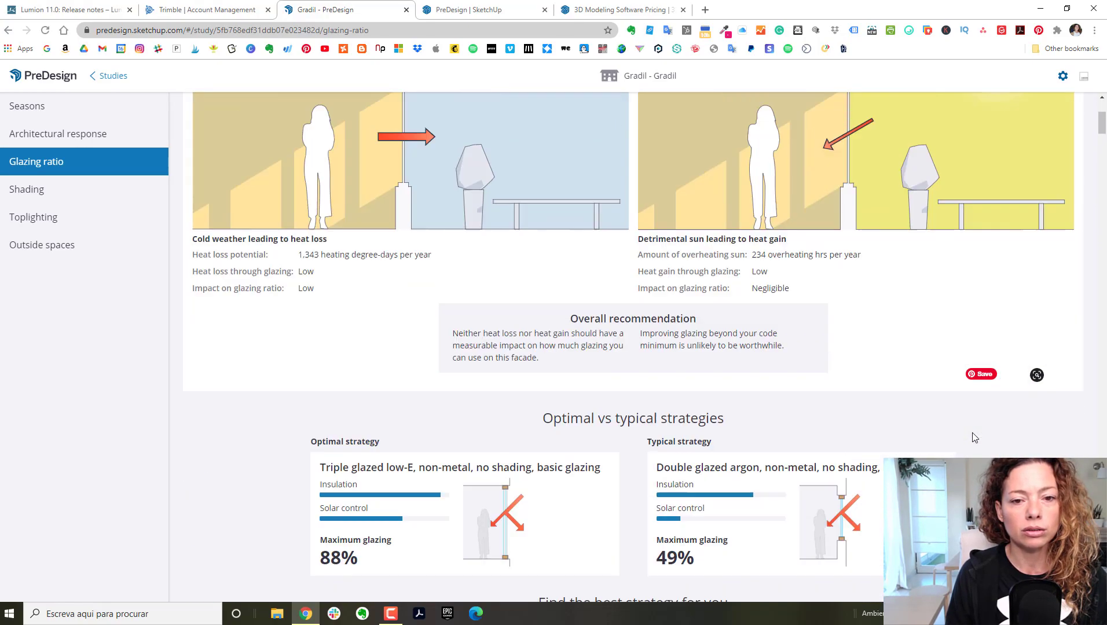
pyautogui.scroll(3, 845, 446)
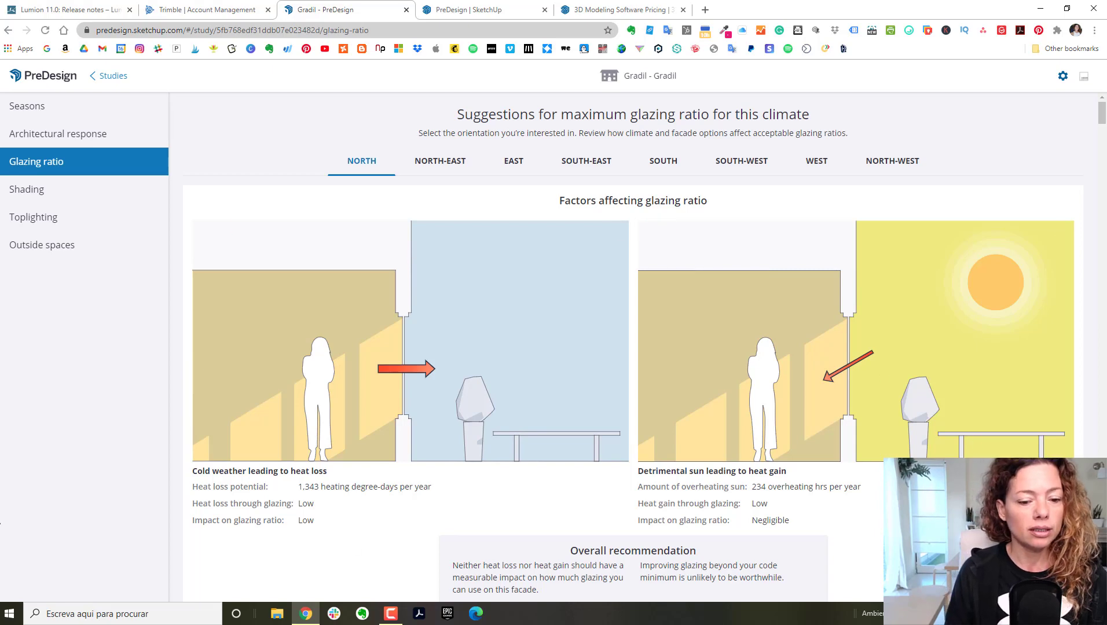
# Step: Review the Shading cards showing the North facade needs no shading, No shading rated two stars
pyautogui.click(74, 188)
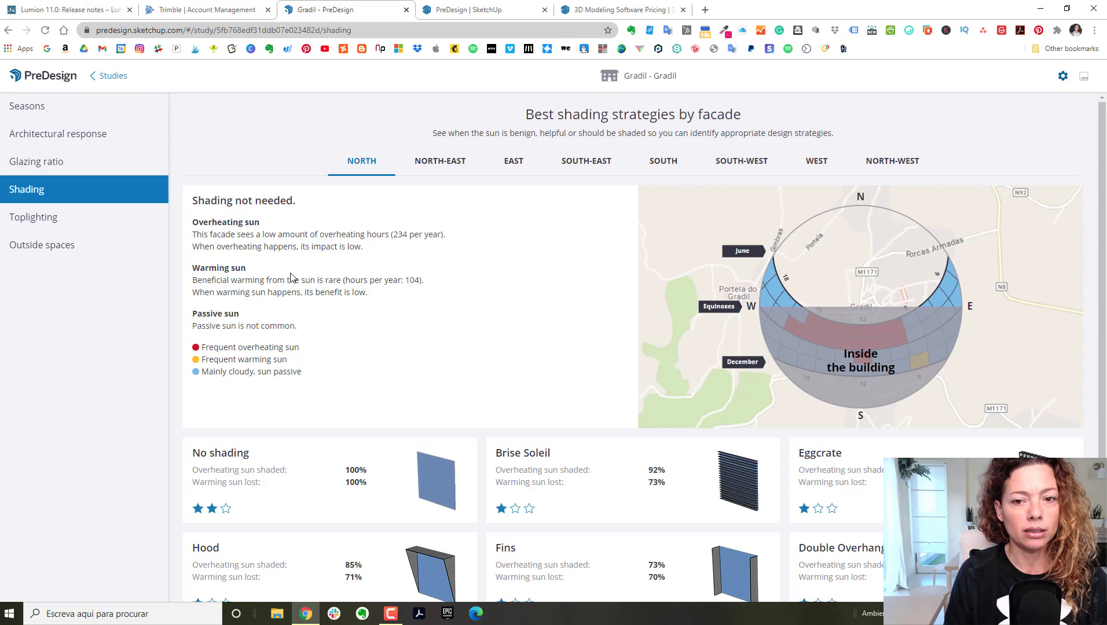
pyautogui.scroll(-2, 472, 301)
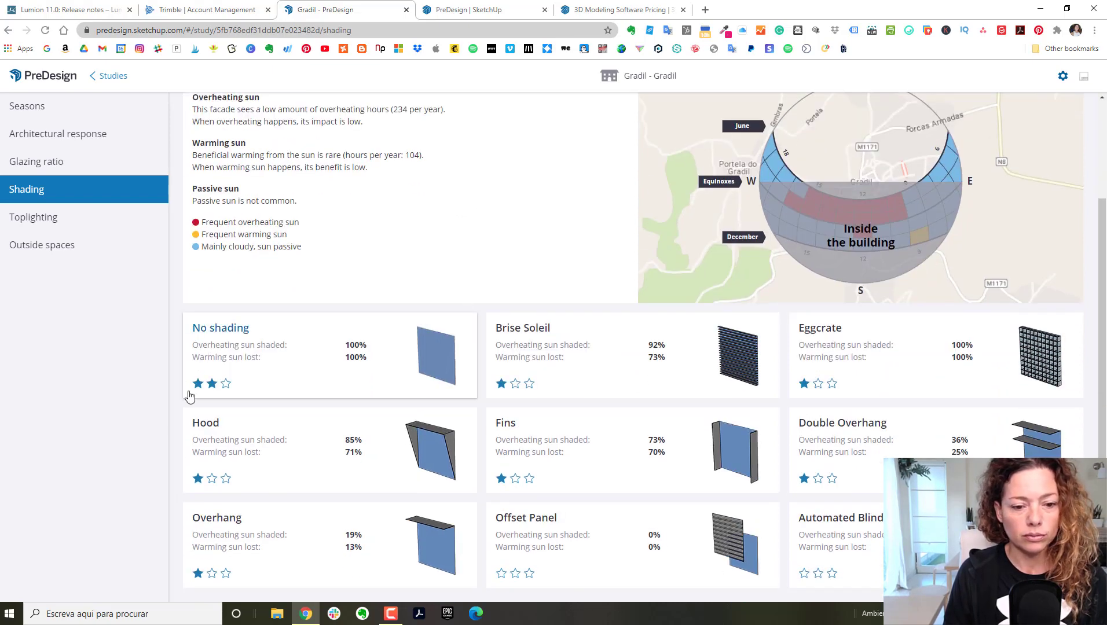
pyautogui.scroll(1, 527, 384)
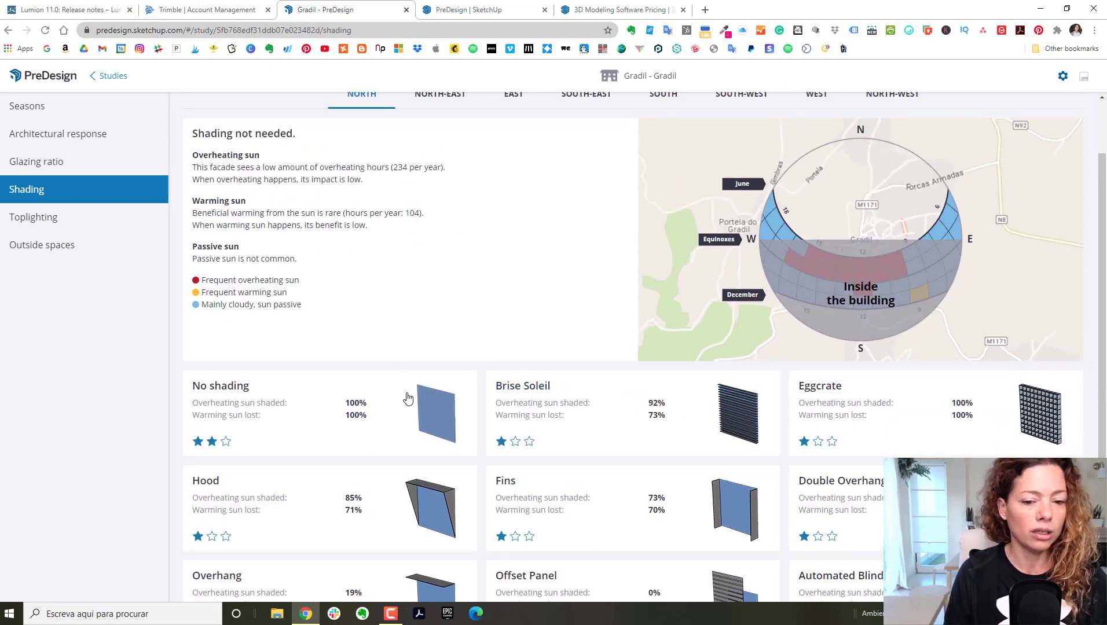
pyautogui.scroll(1, 539, 405)
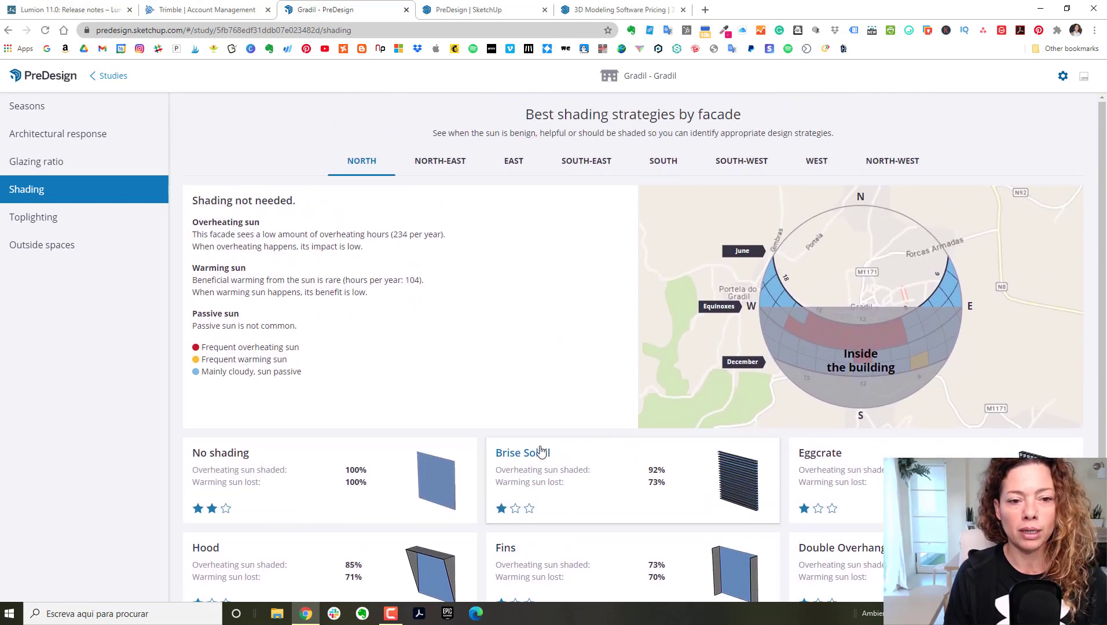
# Step: Review Toplighting suitability, with north clerestories and monitor skylights rated three stars, then open Outside spaces
pyautogui.click(48, 223)
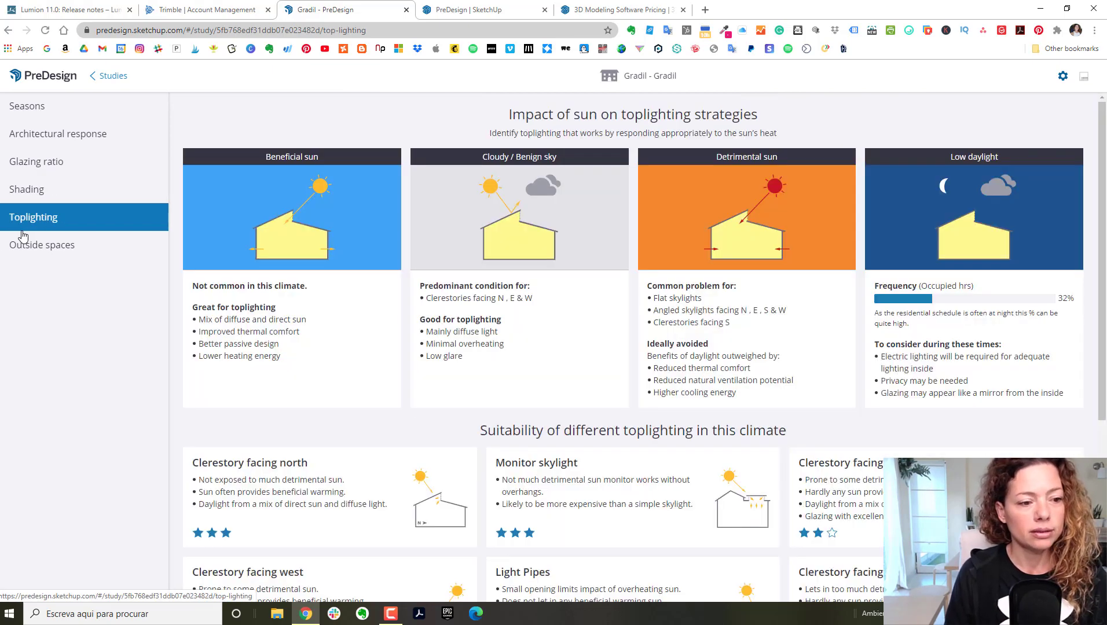
pyautogui.scroll(-5, 840, 393)
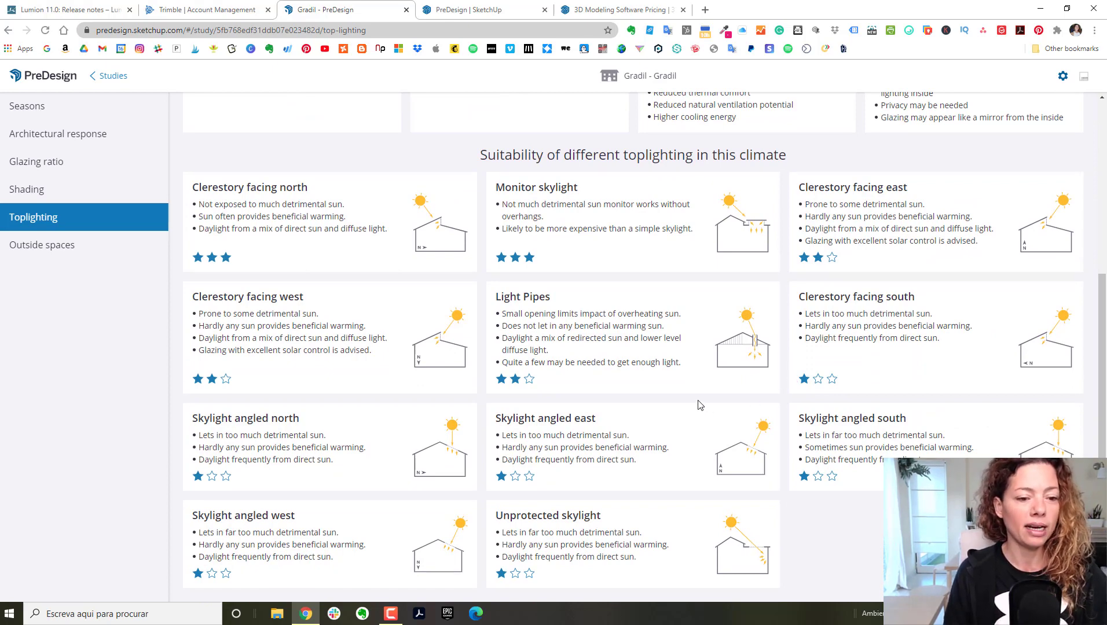
pyautogui.scroll(1, 700, 406)
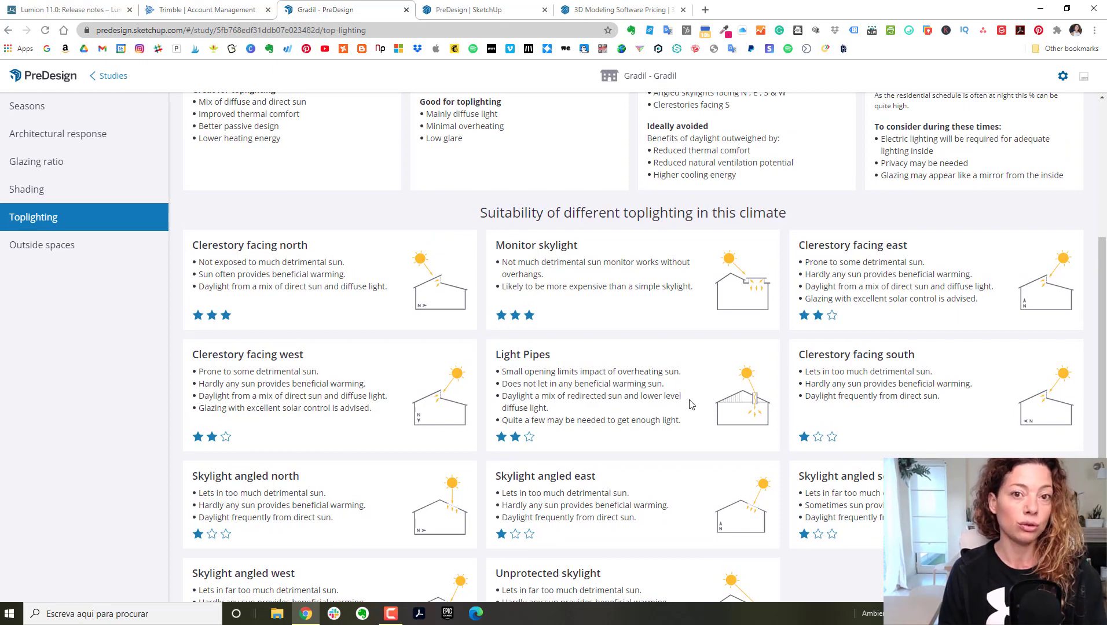
pyautogui.scroll(4, 689, 404)
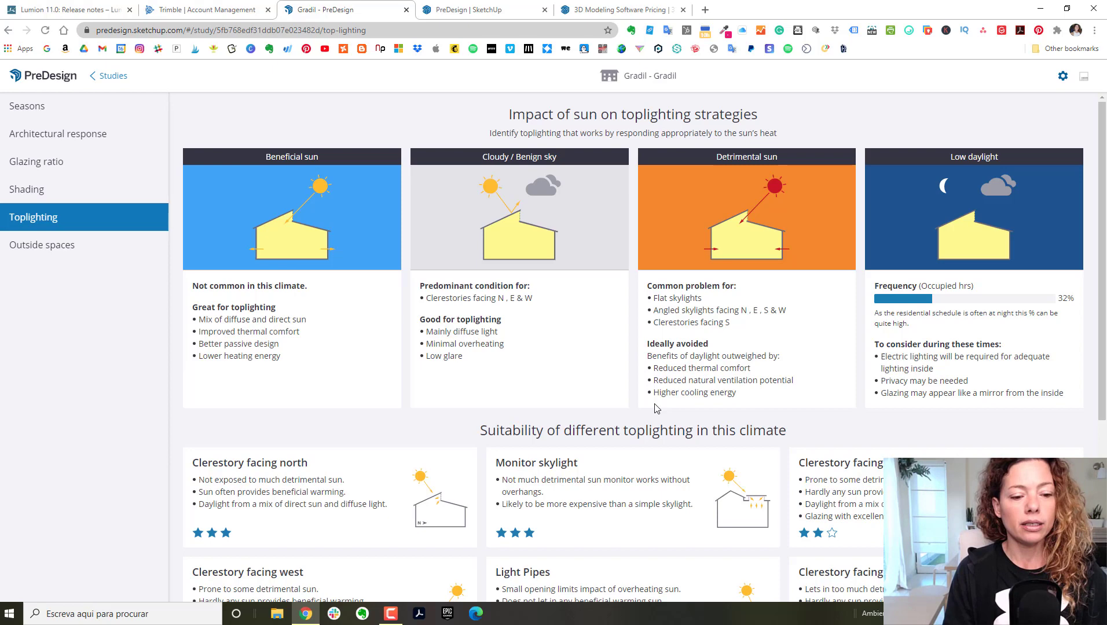
pyautogui.scroll(-5, 672, 434)
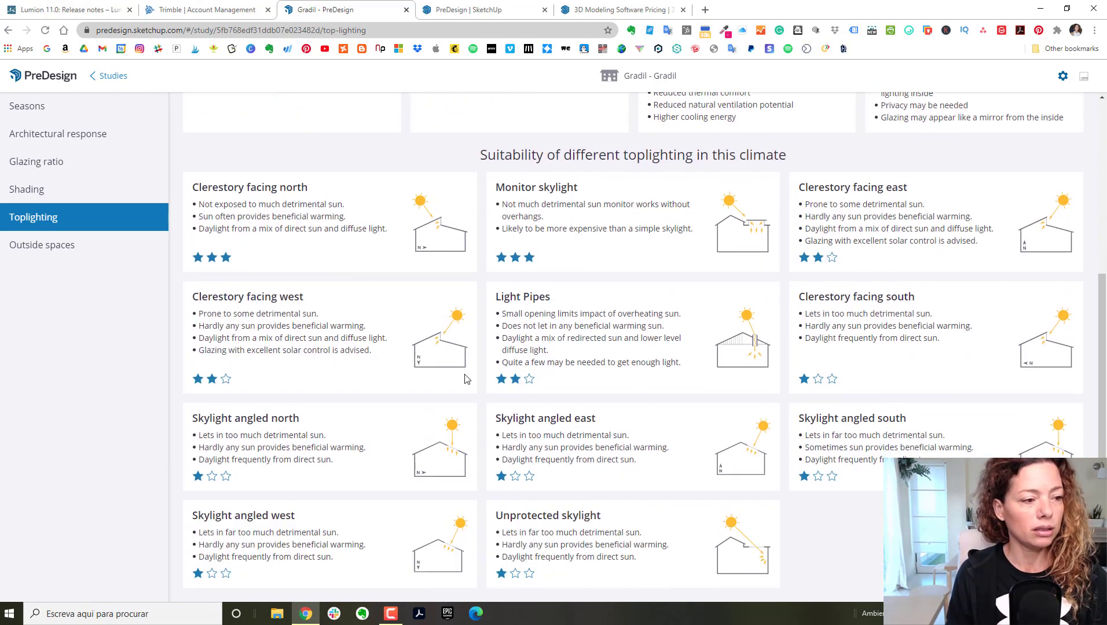
pyautogui.click(75, 246)
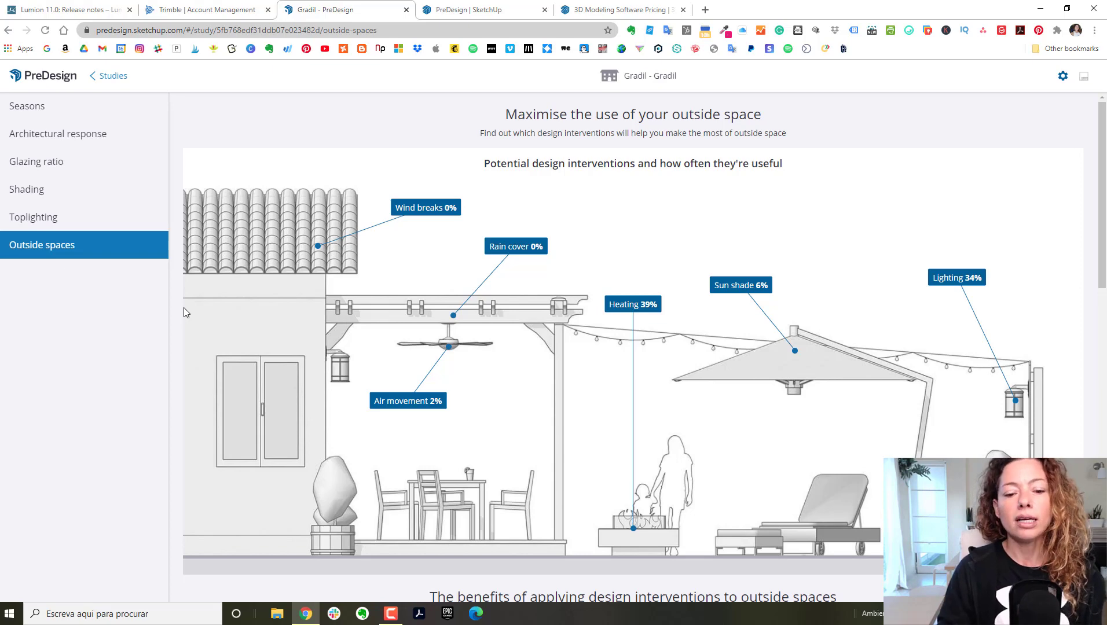
pyautogui.scroll(-4, 351, 321)
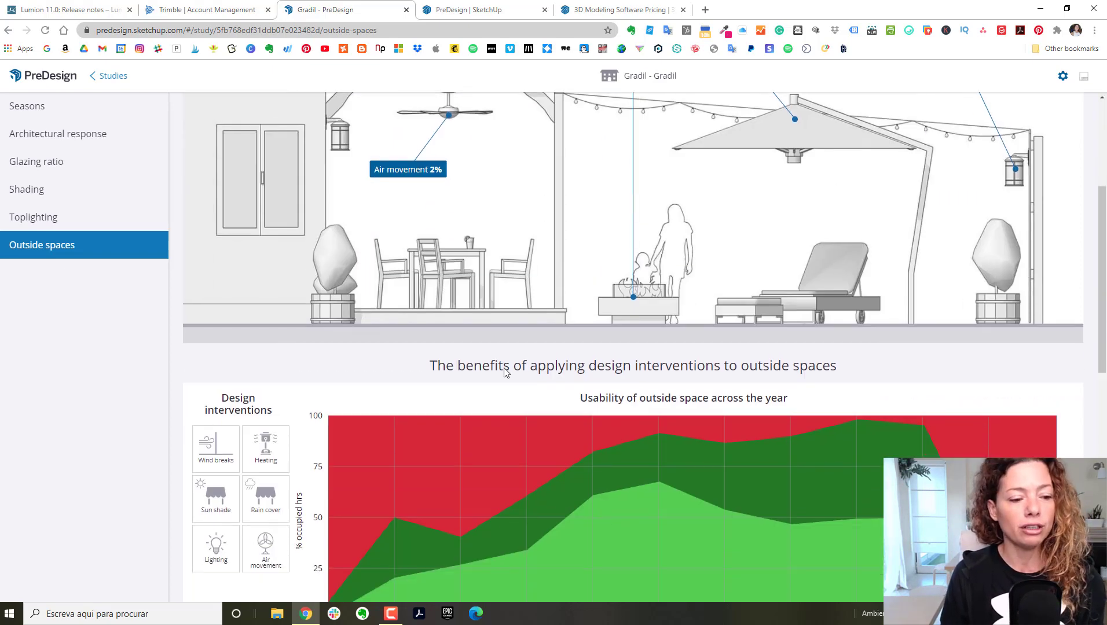
pyautogui.scroll(-2, 405, 359)
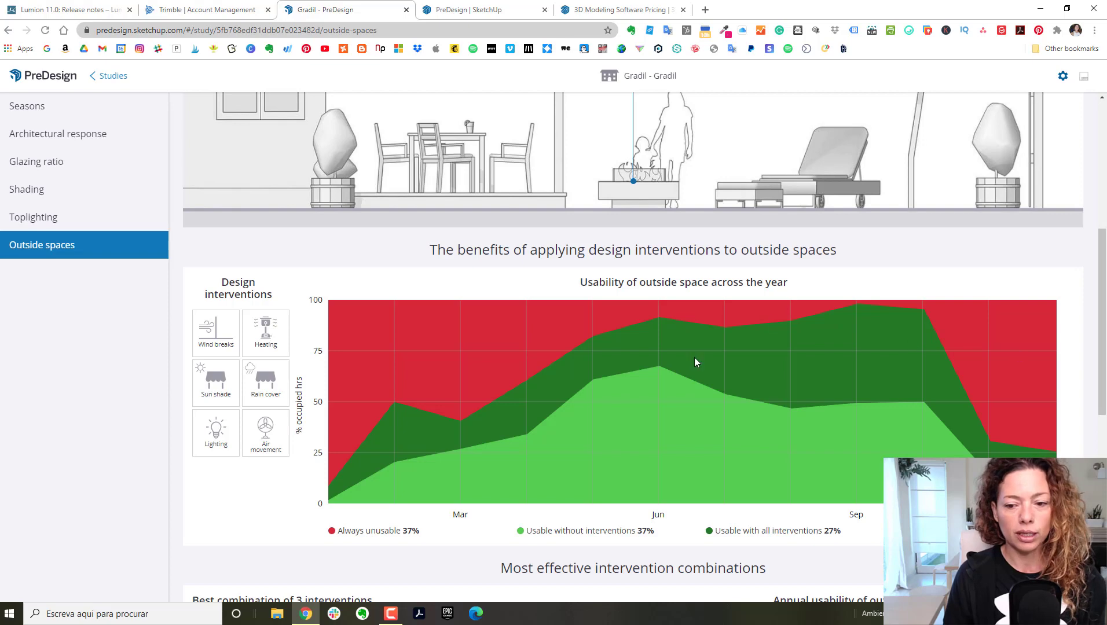
pyautogui.scroll(-4, 697, 365)
pyautogui.scroll(-4, 697, 369)
pyautogui.scroll(2, 615, 375)
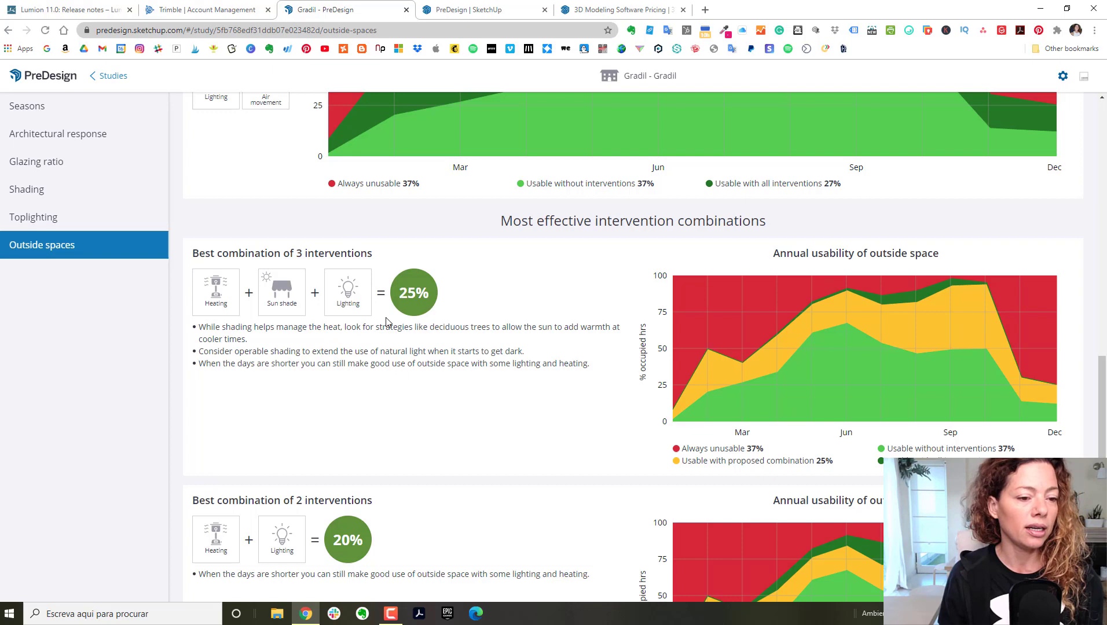
# Step: Leave the Gradil study for Your Studies, then return to the SketchUp PreDesign product page
pyautogui.scroll(-3, 456, 380)
pyautogui.scroll(4, 456, 381)
pyautogui.scroll(-3, 456, 380)
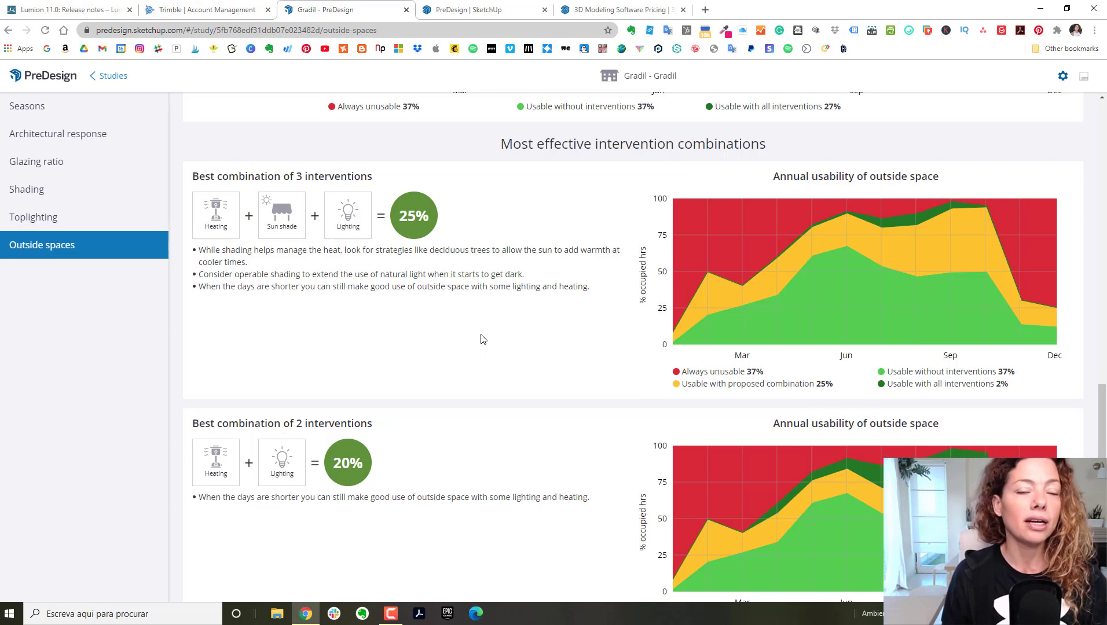
pyautogui.scroll(-1, 484, 354)
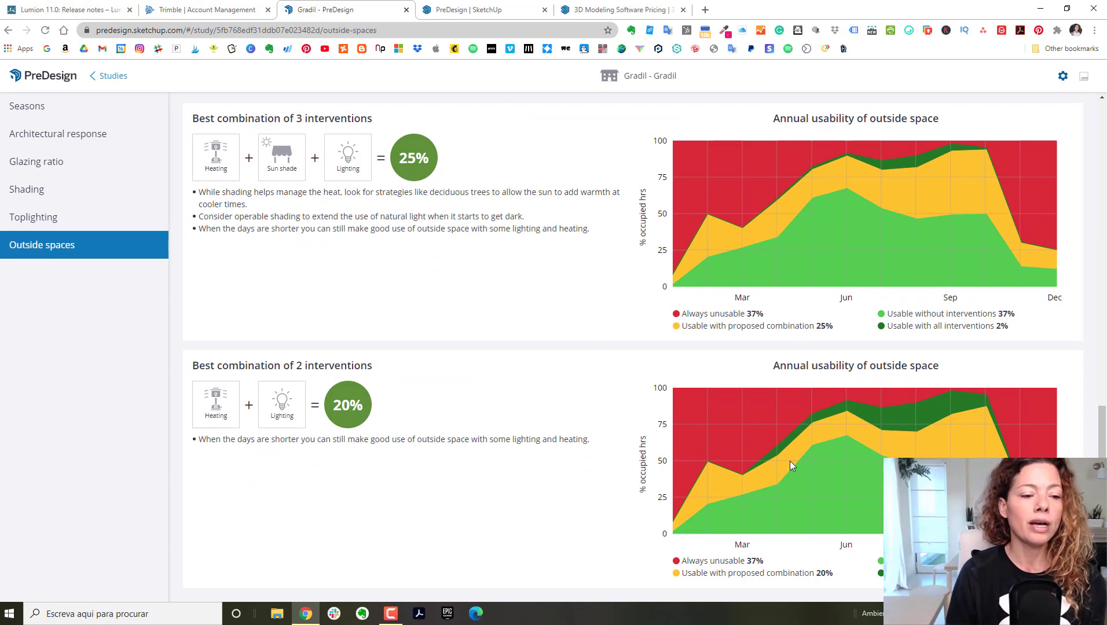
pyautogui.scroll(15, 234, 397)
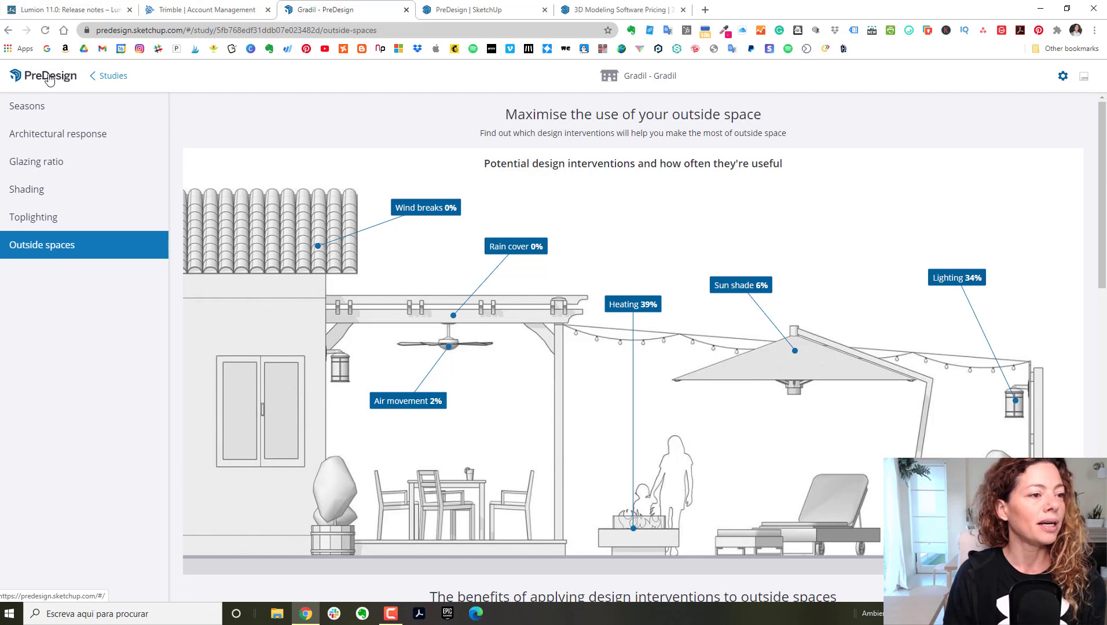
pyautogui.click(50, 109)
pyautogui.click(45, 80)
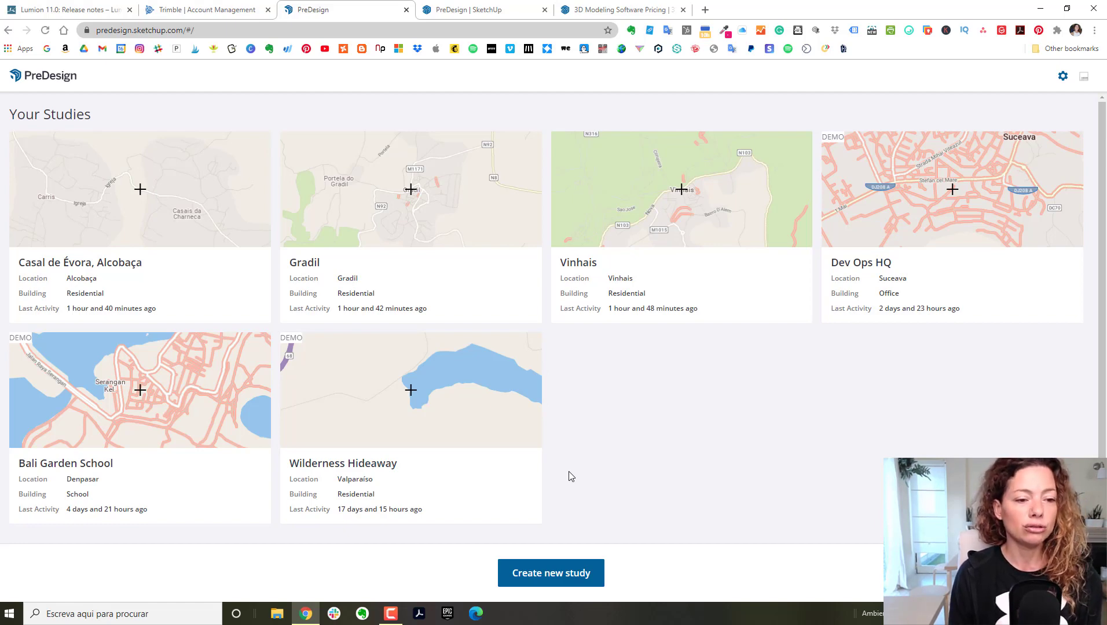
pyautogui.click(443, 13)
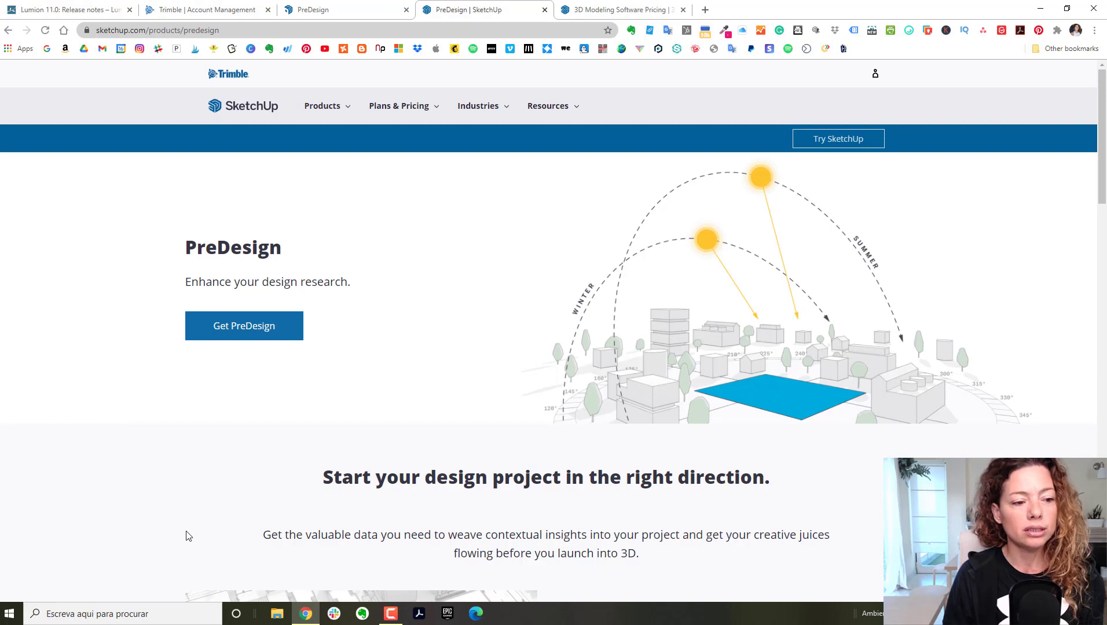
pyautogui.scroll(-9, 428, 456)
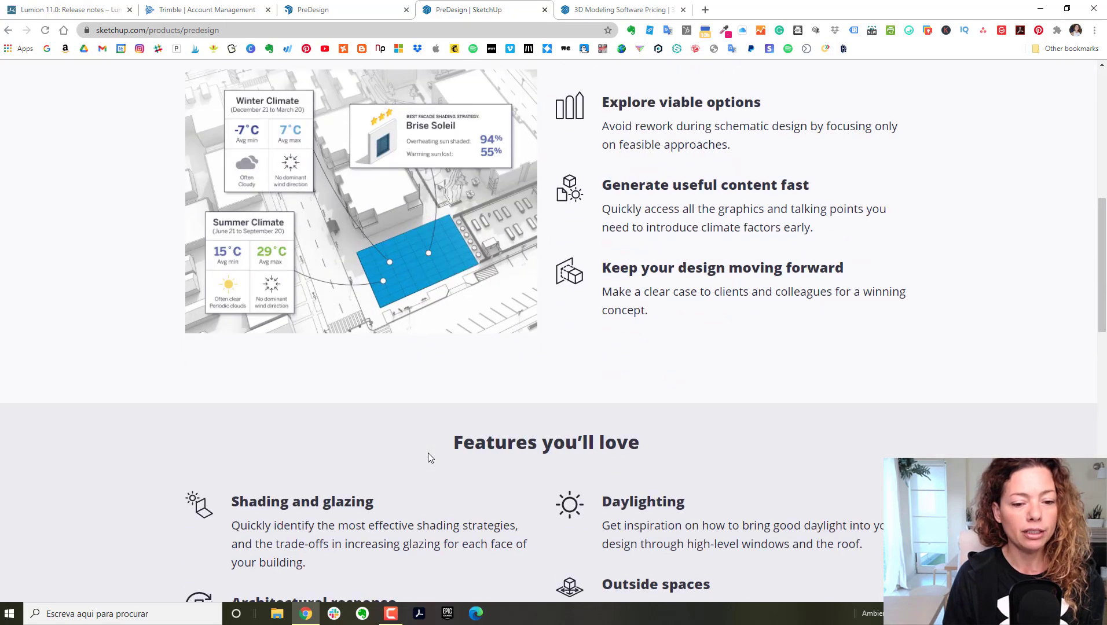
pyautogui.scroll(-3, 343, 413)
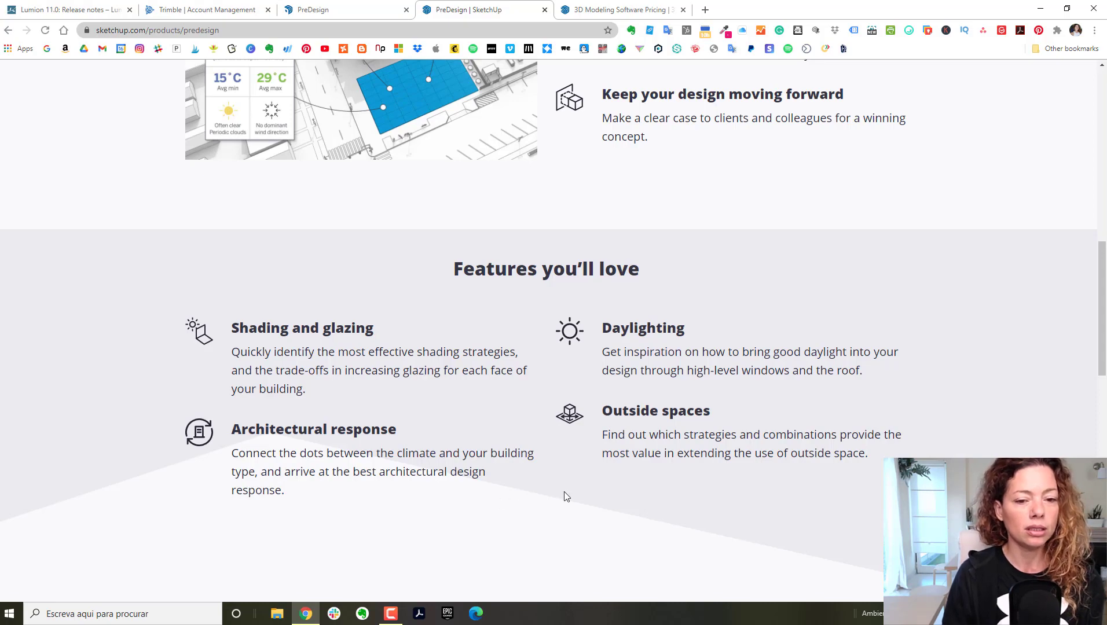
pyautogui.scroll(-3, 746, 478)
pyautogui.scroll(-8, 747, 478)
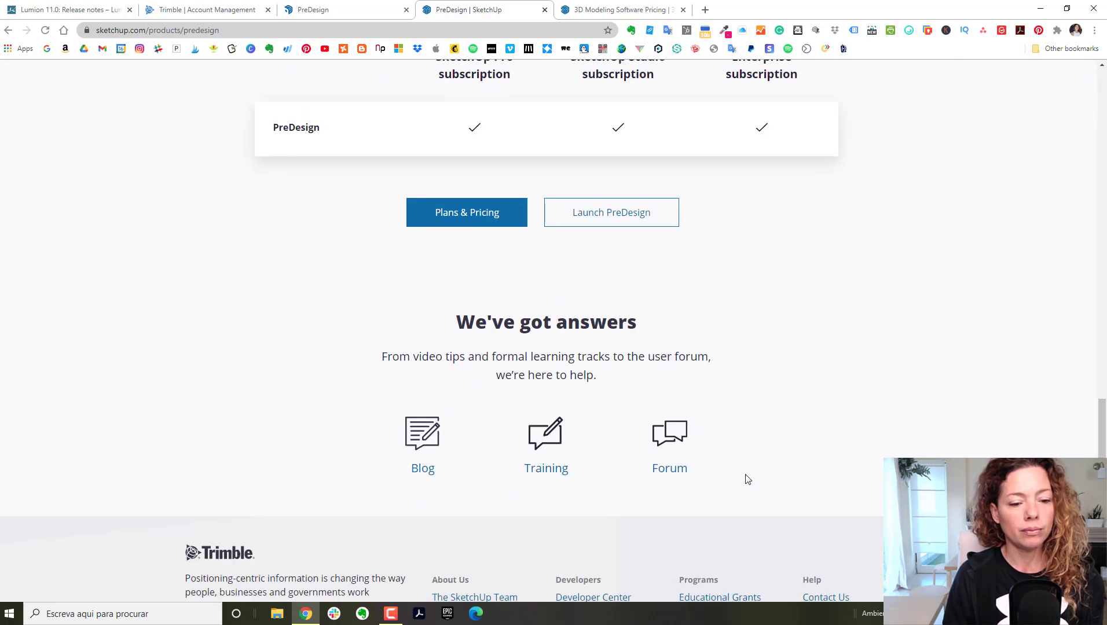
pyautogui.scroll(20, 747, 478)
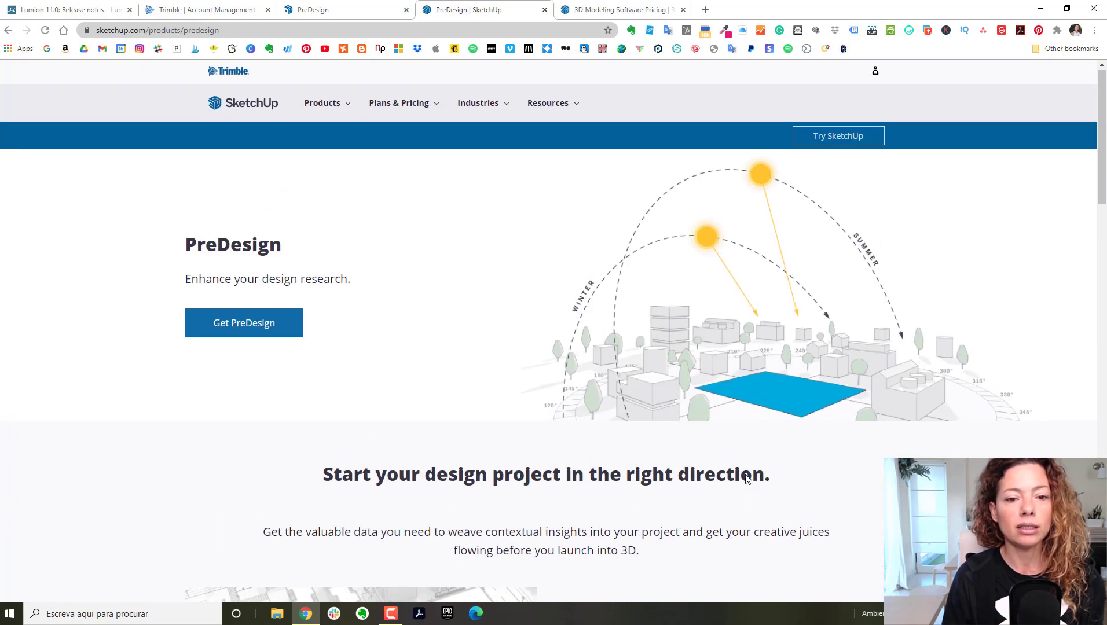